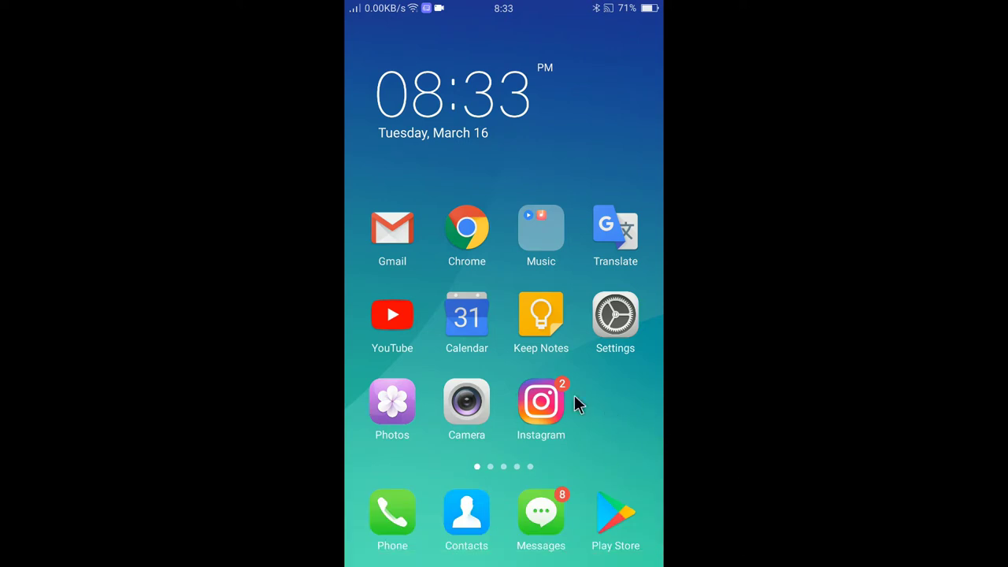
# Step: Launch Instagram, open Settings from the profile menu and scroll to the Logins section
pyautogui.click(549, 404)
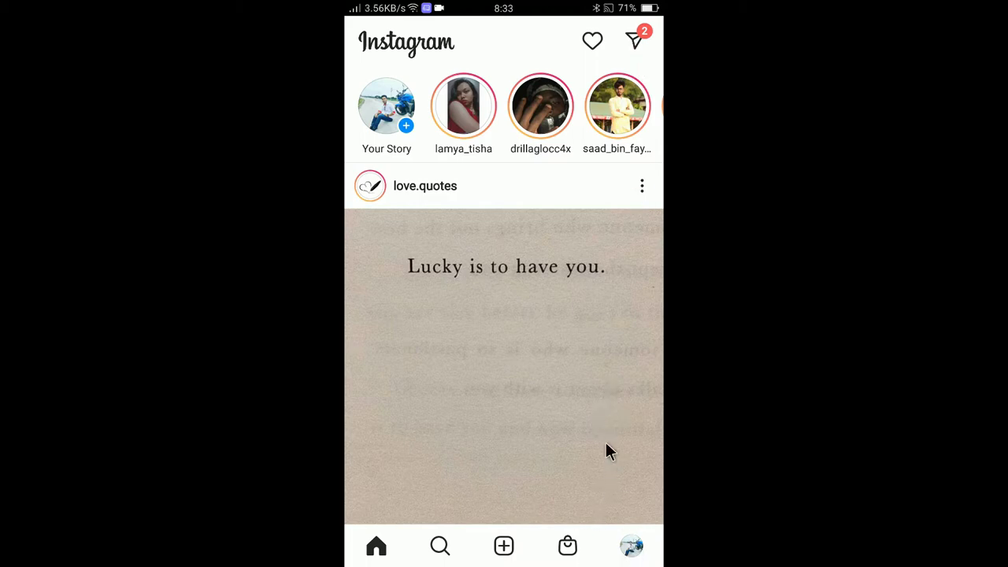
pyautogui.click(632, 548)
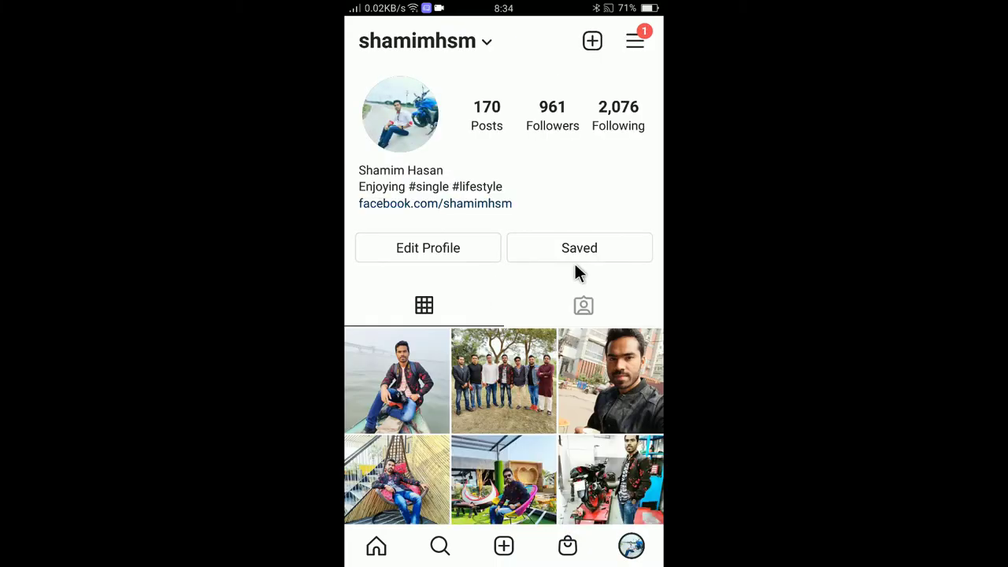
pyautogui.click(637, 41)
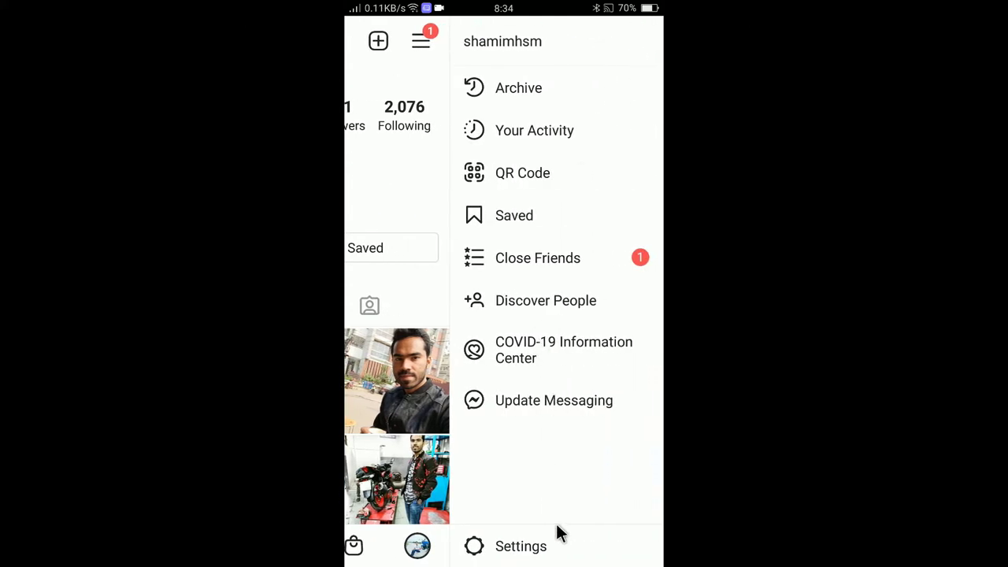
pyautogui.click(520, 548)
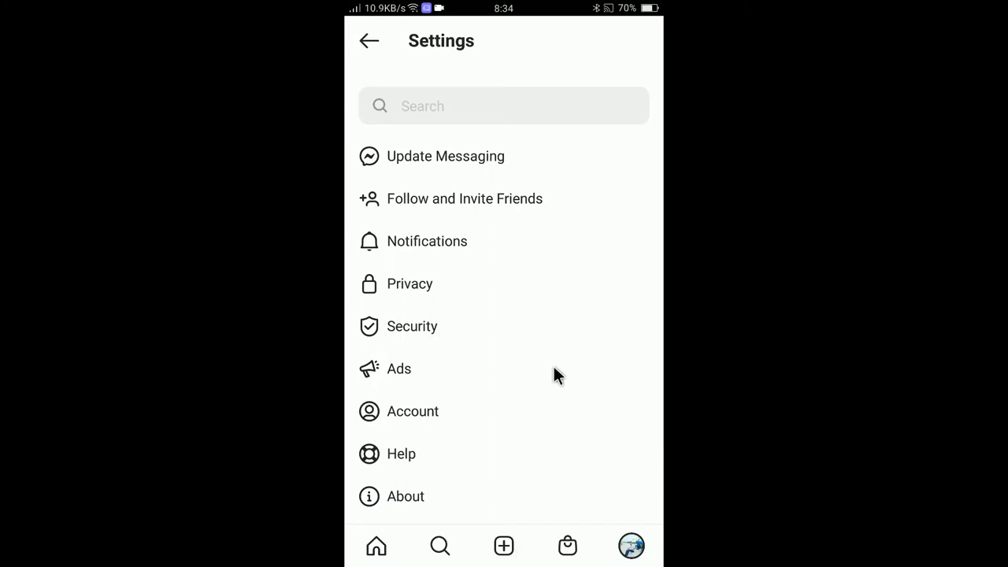
pyautogui.scroll(-1, 541, 389)
pyautogui.scroll(1, 540, 389)
pyautogui.scroll(-3, 540, 356)
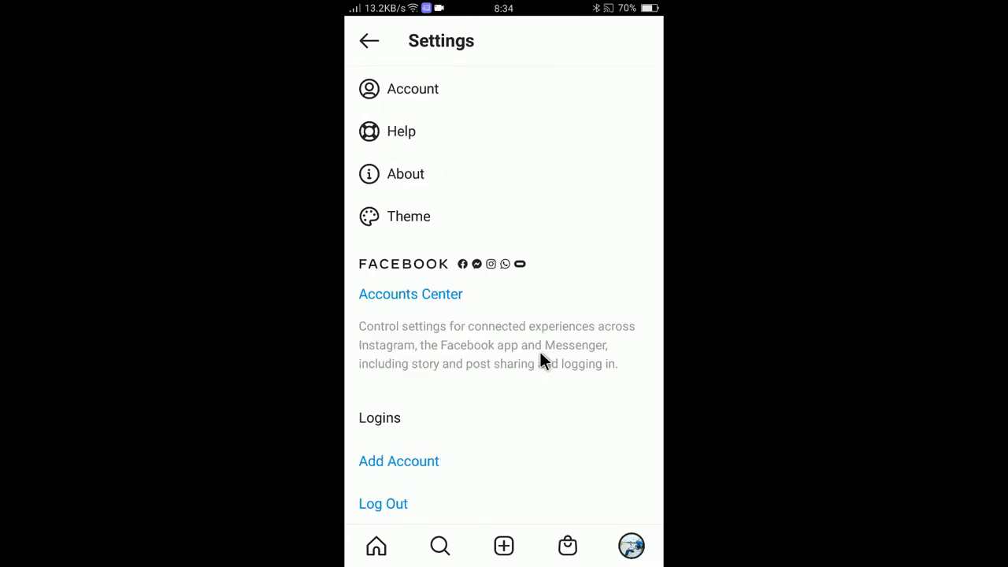
pyautogui.scroll(2, 535, 346)
pyautogui.scroll(-2, 496, 378)
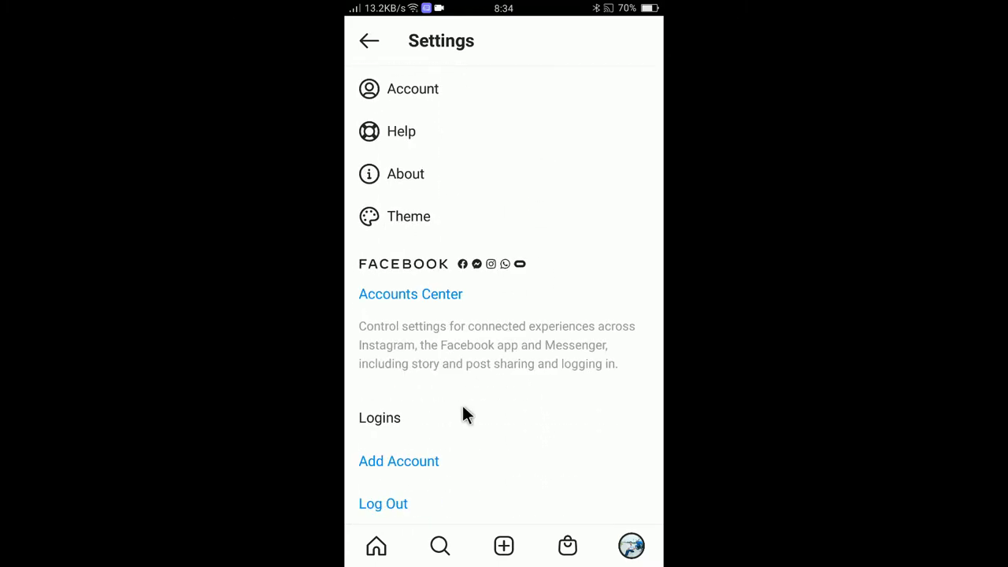
# Step: Add an existing account by entering the second account's username and moving on to the password
pyautogui.click(413, 461)
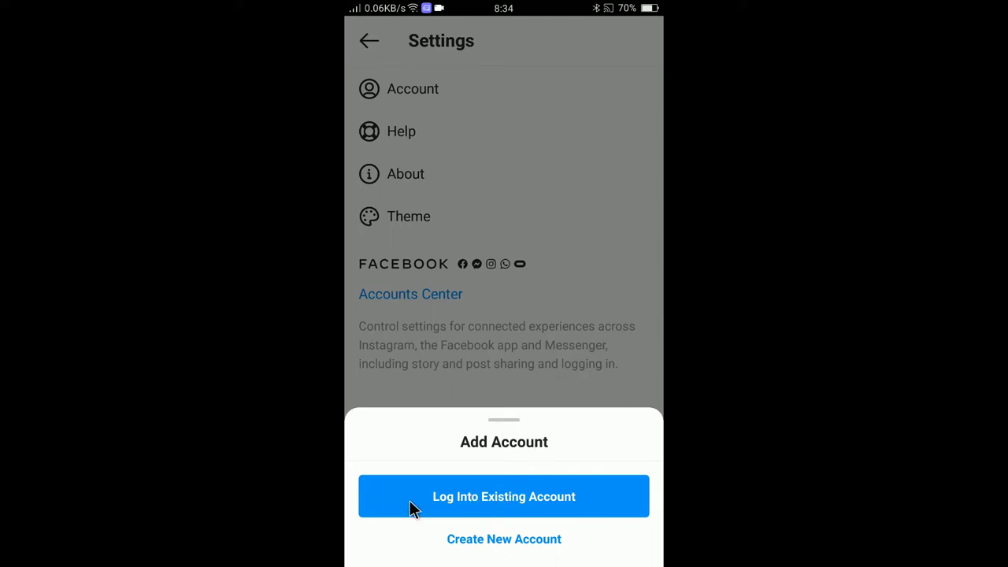
pyautogui.click(545, 506)
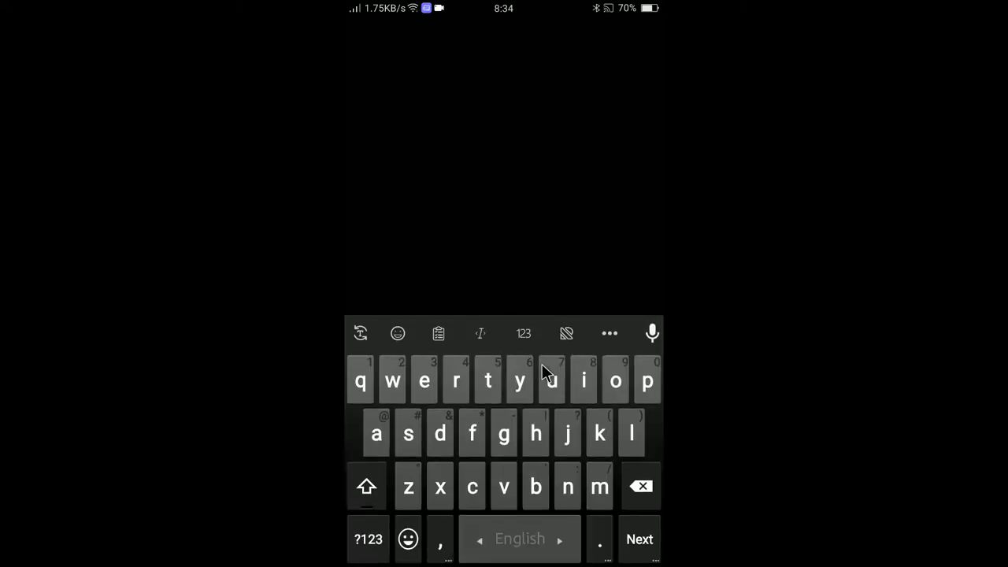
pyautogui.write('Dream')
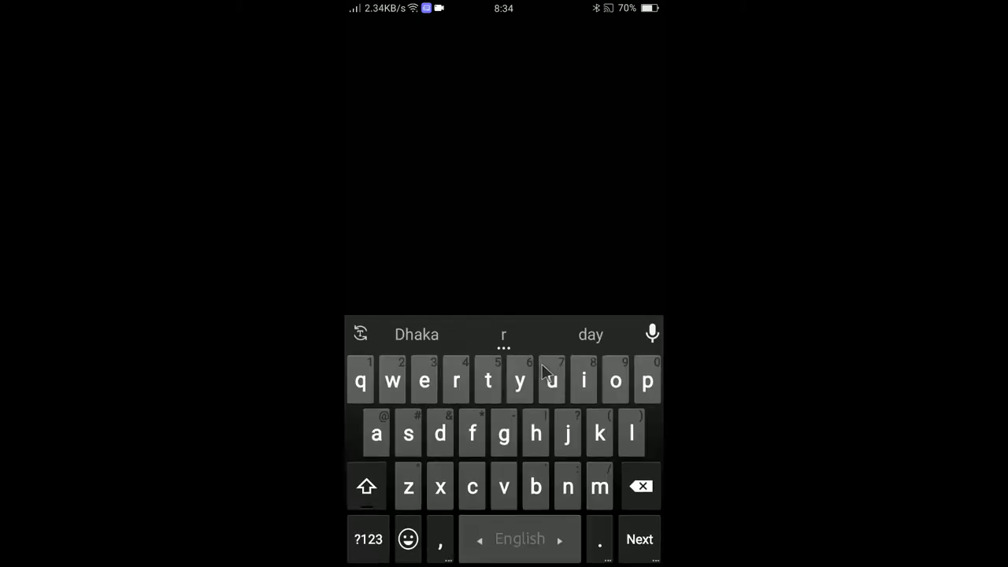
pyautogui.write('webtut')
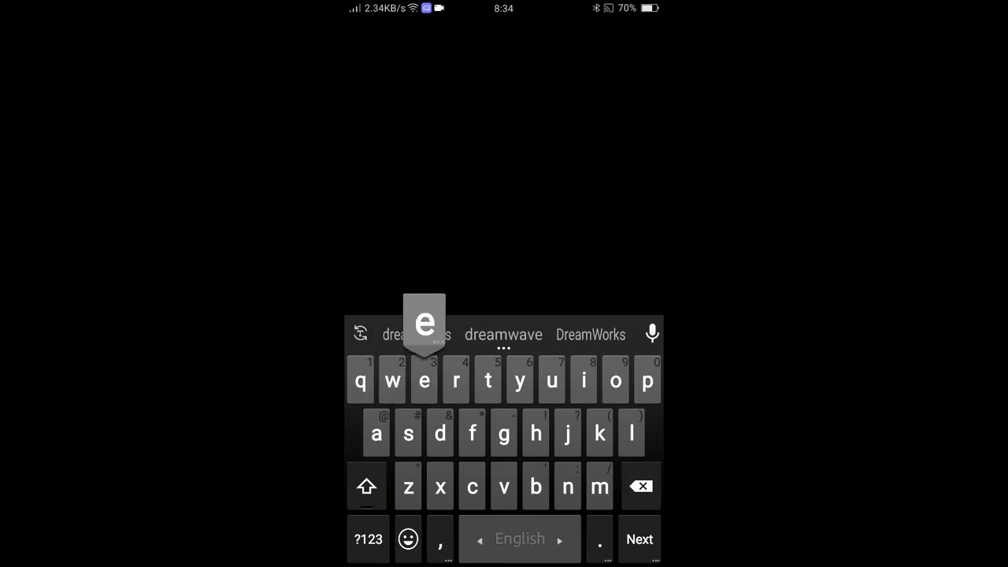
pyautogui.write('s')
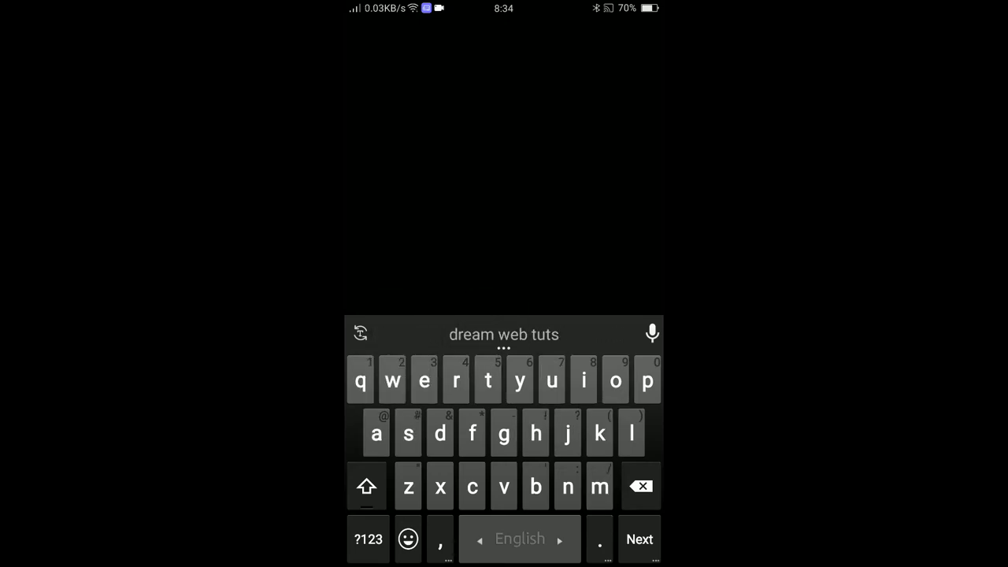
pyautogui.click(481, 229)
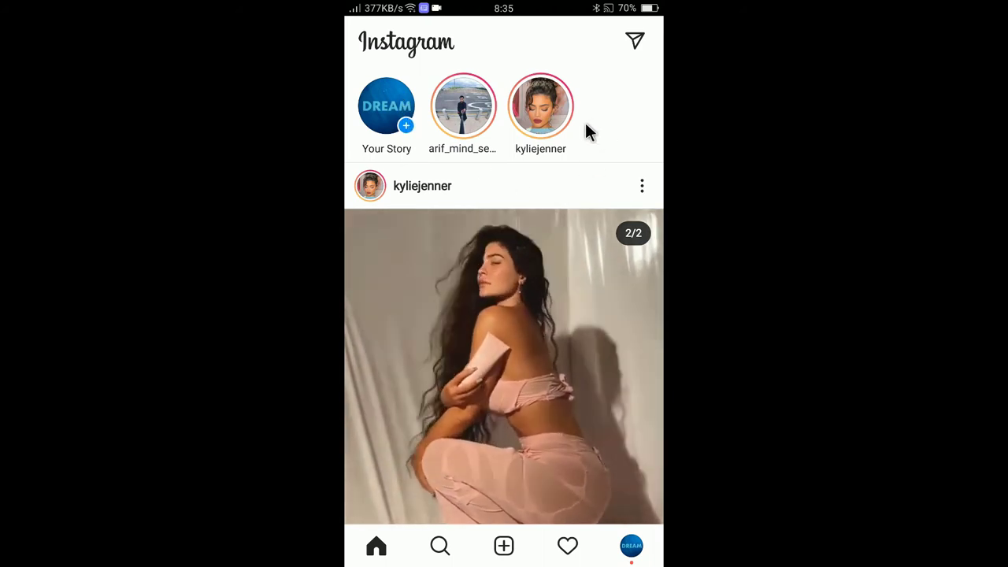
# Step: From Settings' Add or Switch Accounts list, switch back to the original account
pyautogui.click(640, 549)
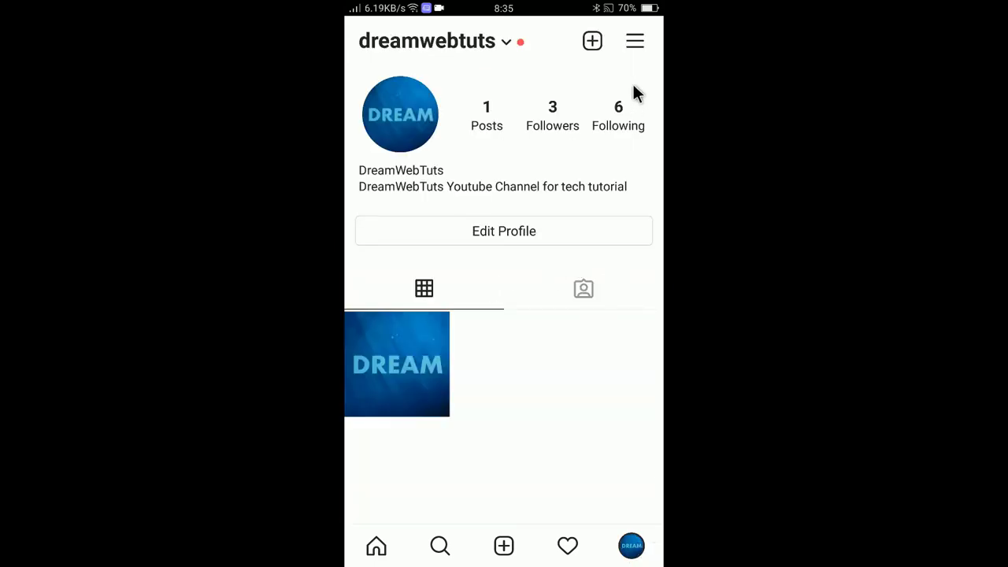
pyautogui.click(635, 42)
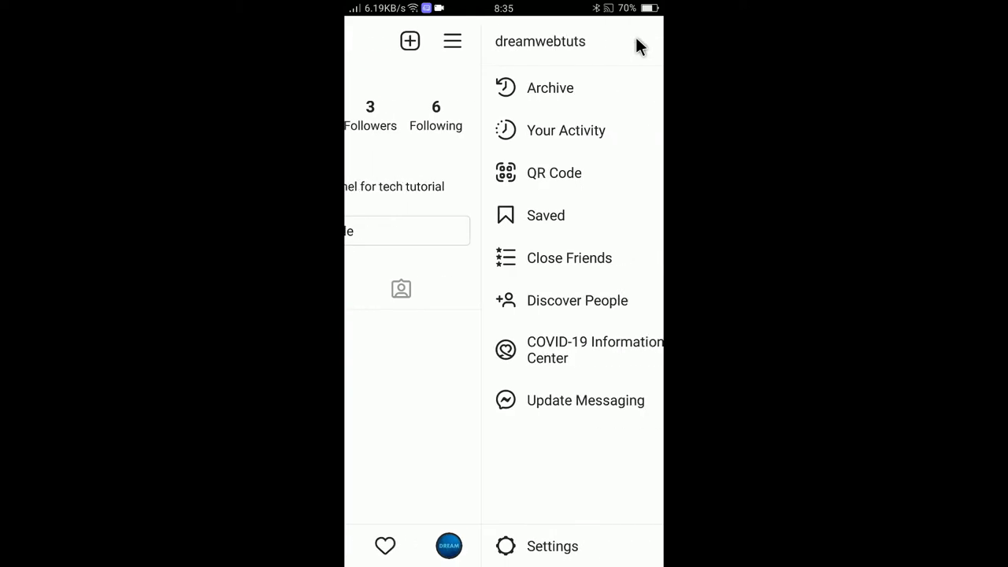
pyautogui.click(541, 543)
pyautogui.moveTo(528, 407); pyautogui.dragTo(548, 122)
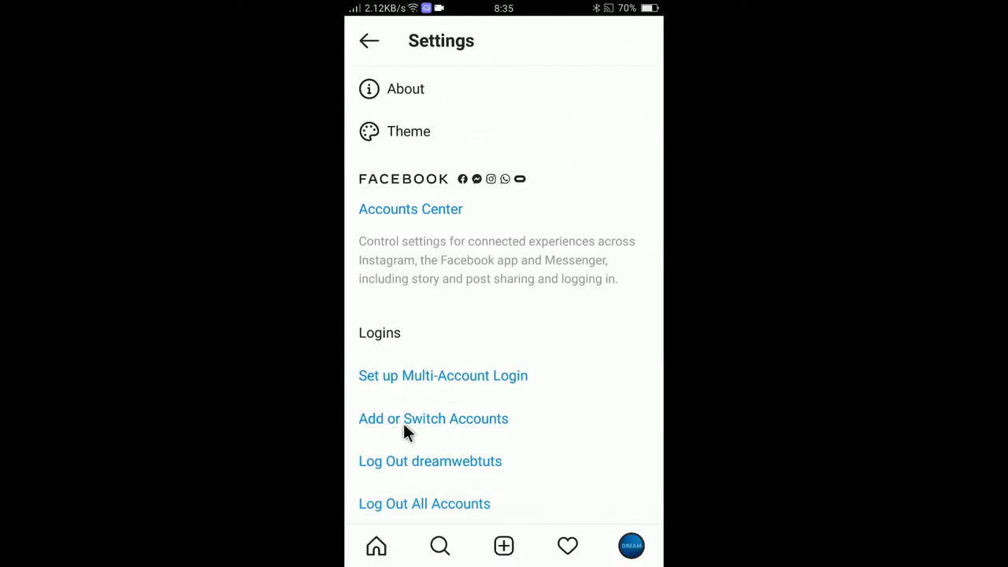
pyautogui.click(476, 417)
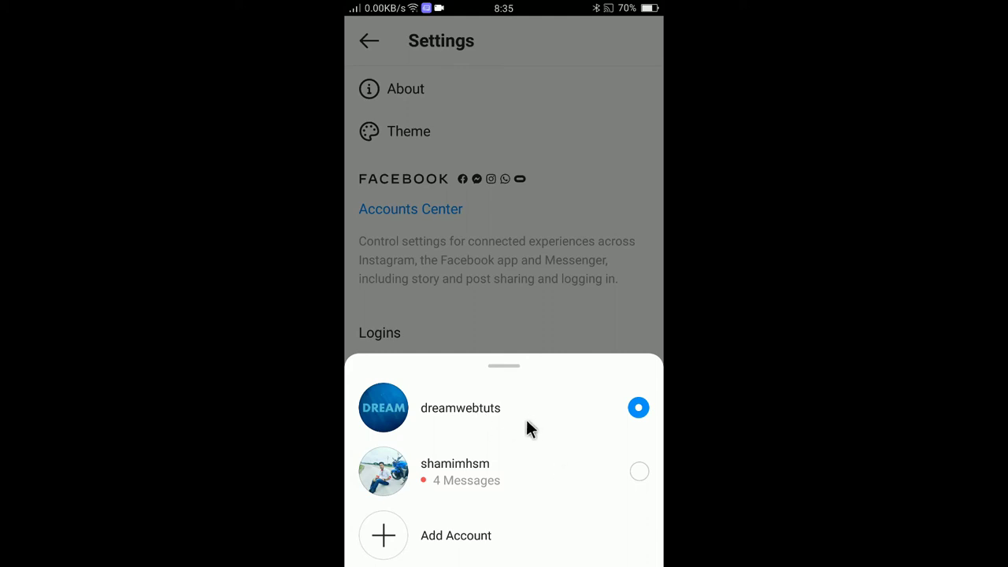
pyautogui.click(622, 475)
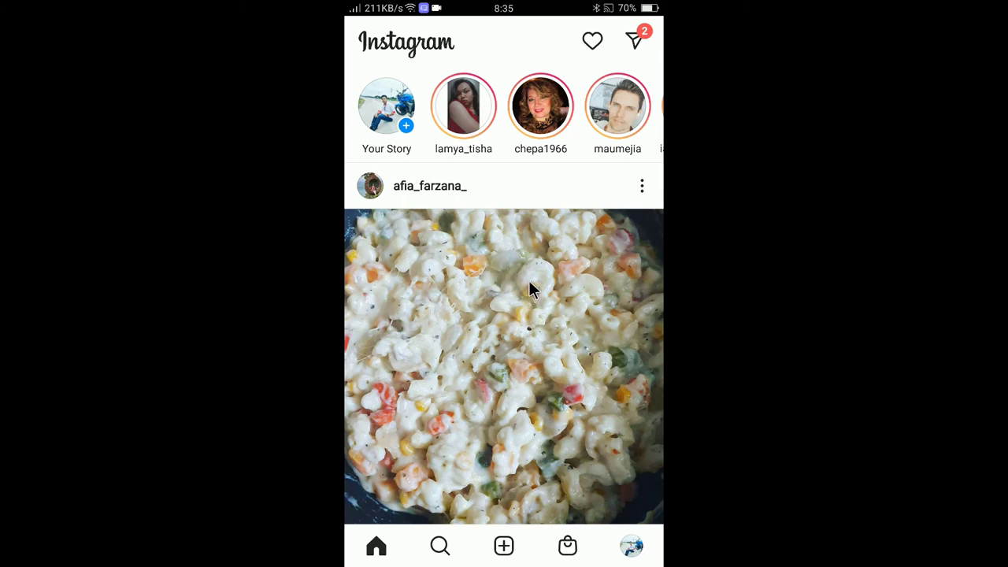
# Step: Open Settings on the original account and start Set up Multi-Account Login under Logins
pyautogui.click(632, 549)
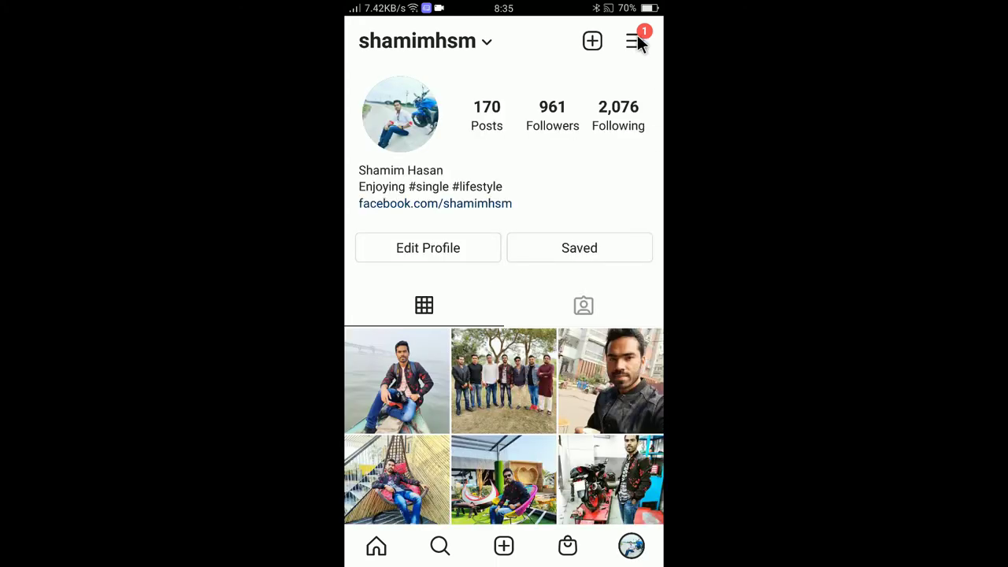
pyautogui.click(637, 37)
pyautogui.click(524, 554)
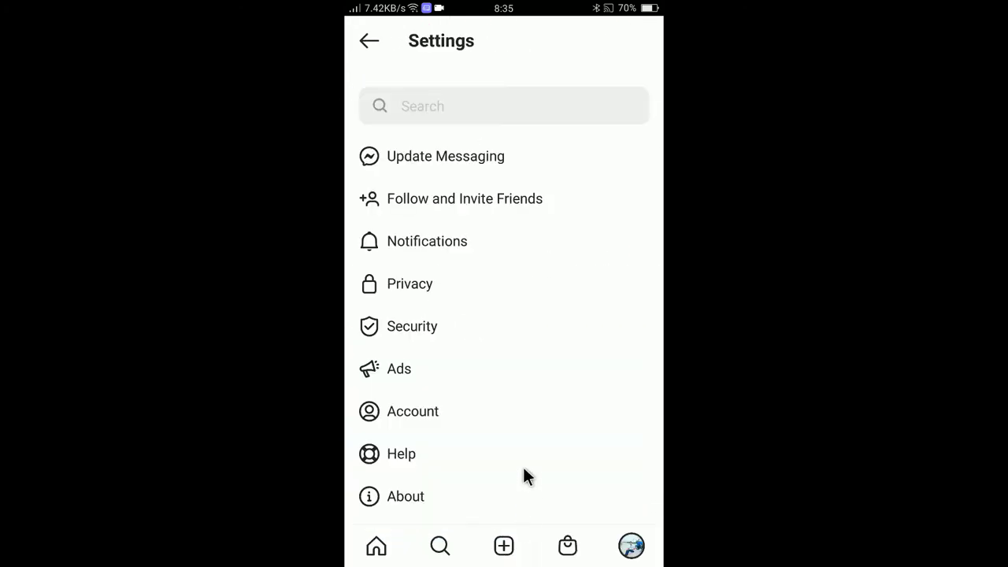
pyautogui.moveTo(522, 467); pyautogui.dragTo(562, 106)
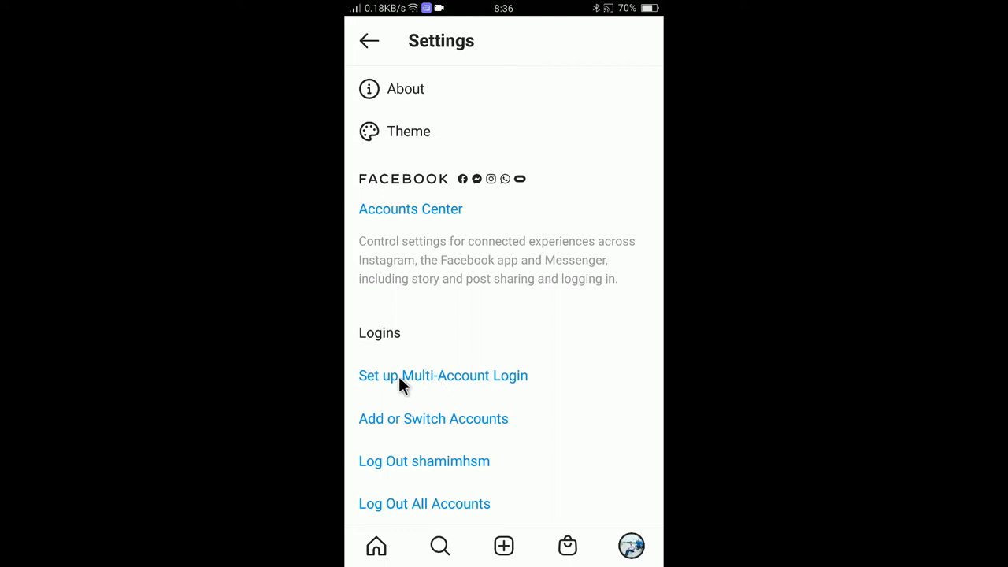
pyautogui.click(480, 377)
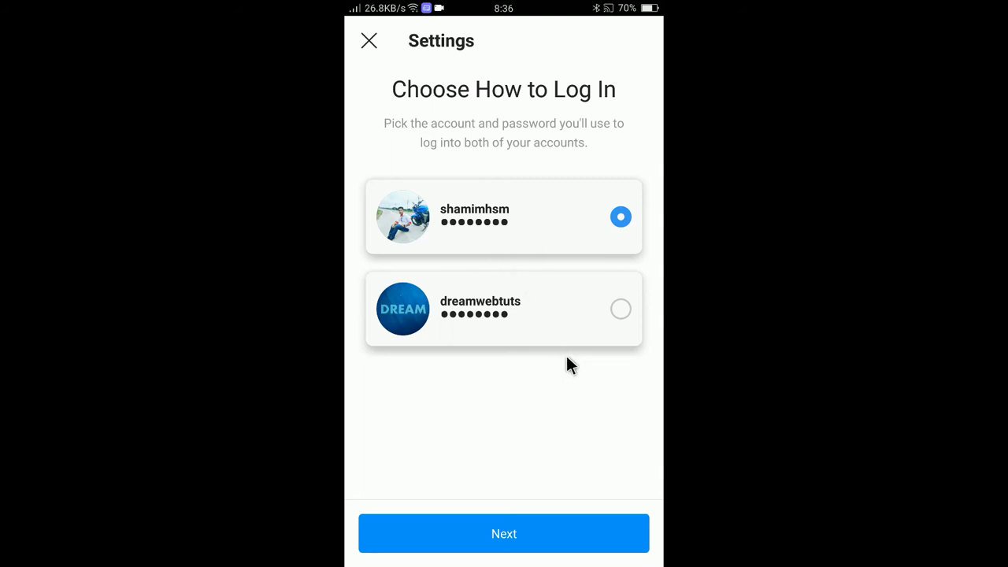
# Step: Keep the main account as the login for both, accept the security reminder and finish
pyautogui.click(510, 537)
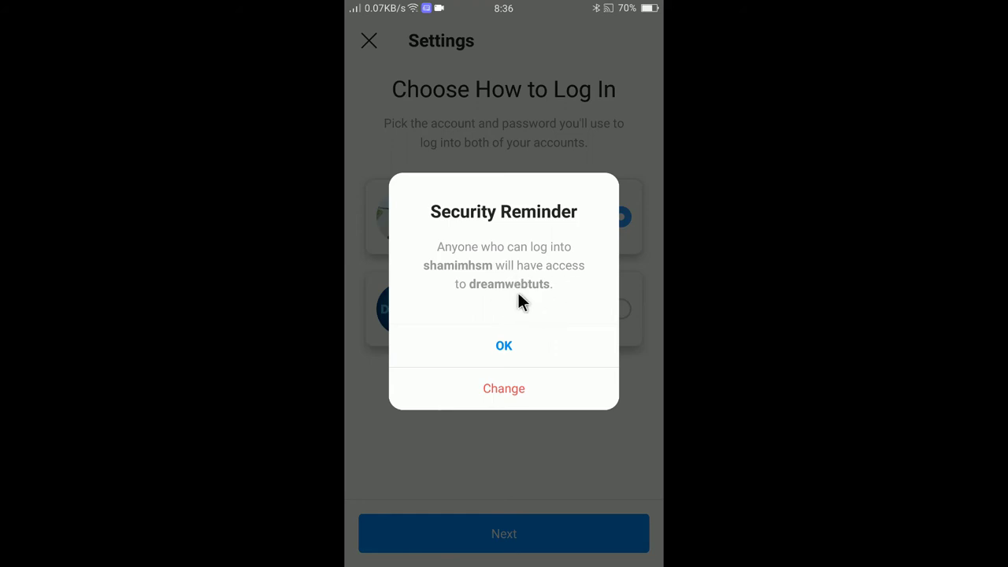
pyautogui.click(505, 345)
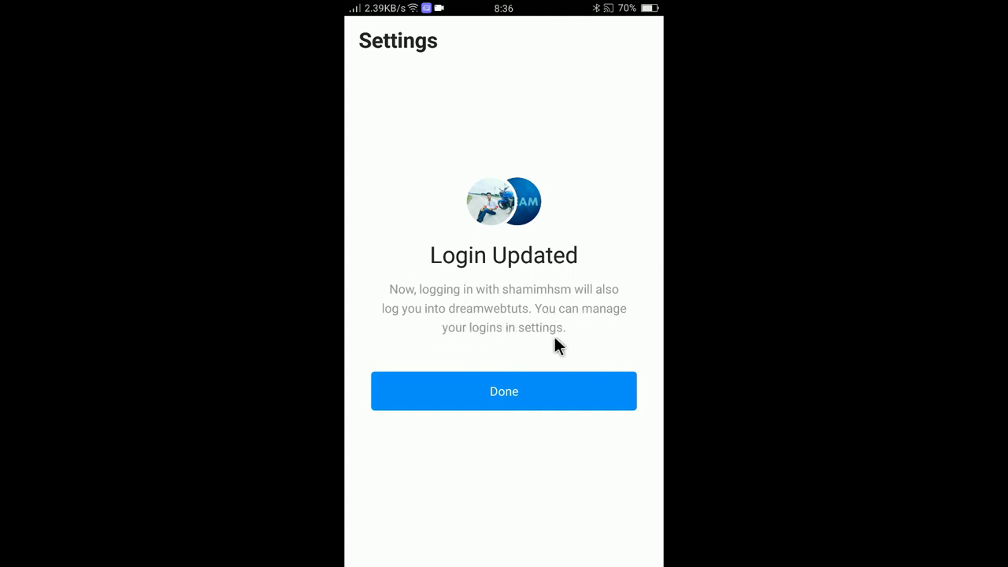
pyautogui.click(540, 389)
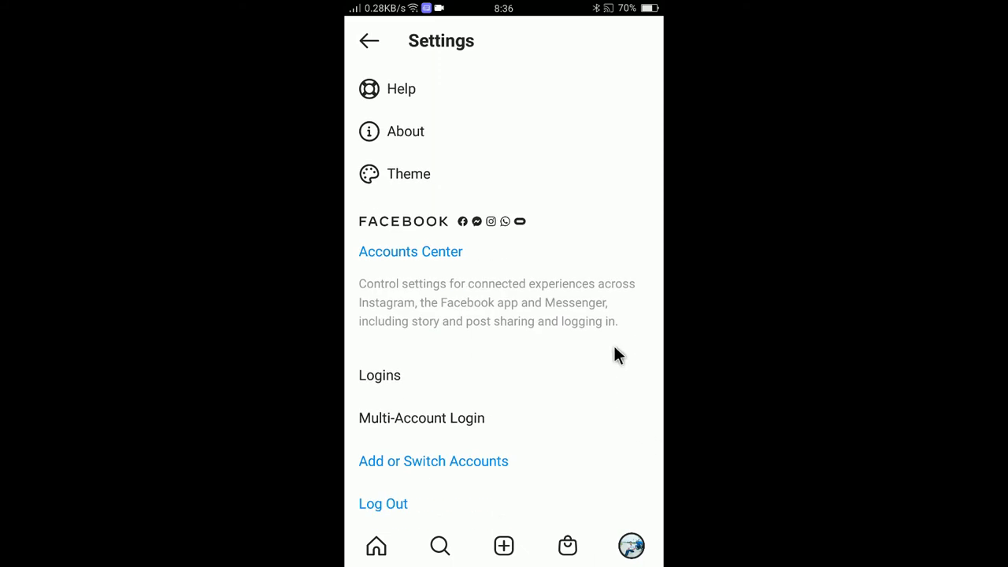
# Step: Confirm both accounts appear under Multi-Account Login, then go back to the profile page
pyautogui.click(419, 418)
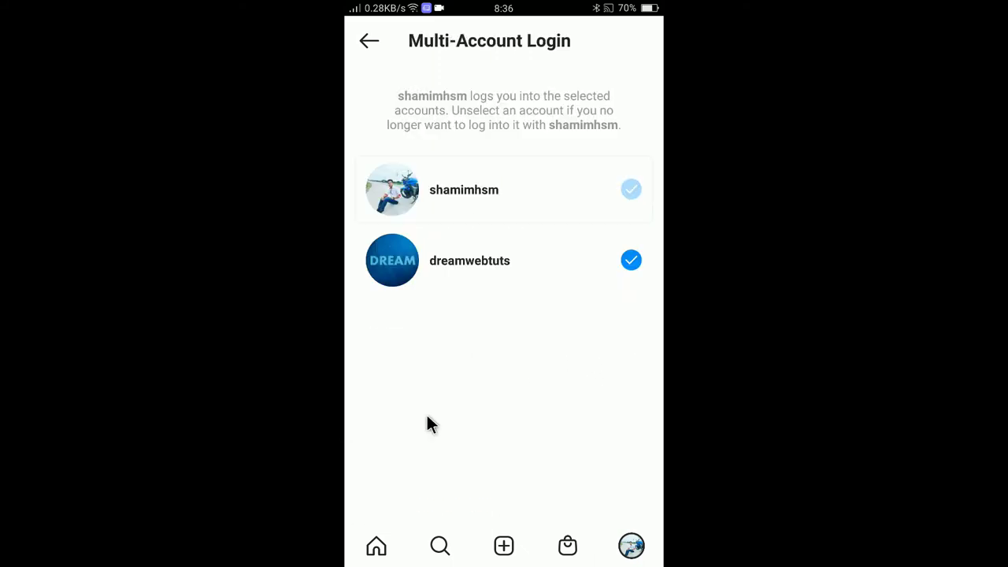
pyautogui.click(370, 41)
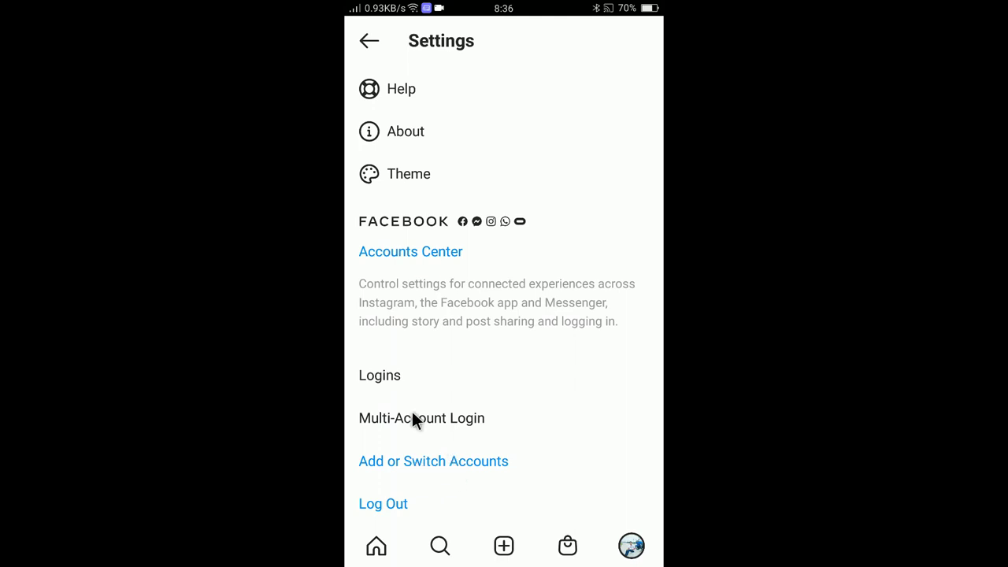
pyautogui.click(370, 42)
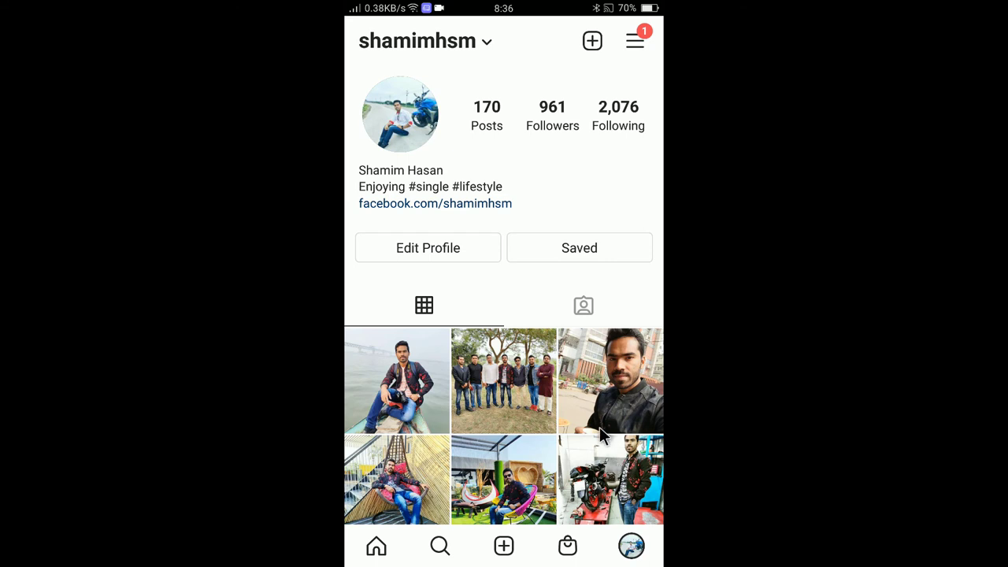
# Step: Switch to the second linked account through Settings' Add or Switch Accounts list
pyautogui.click(380, 545)
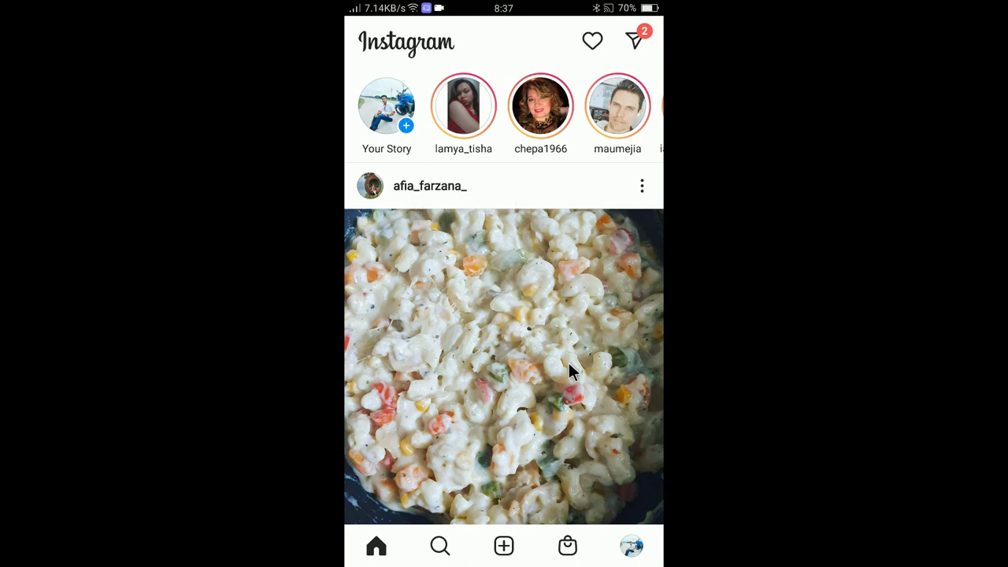
pyautogui.click(632, 546)
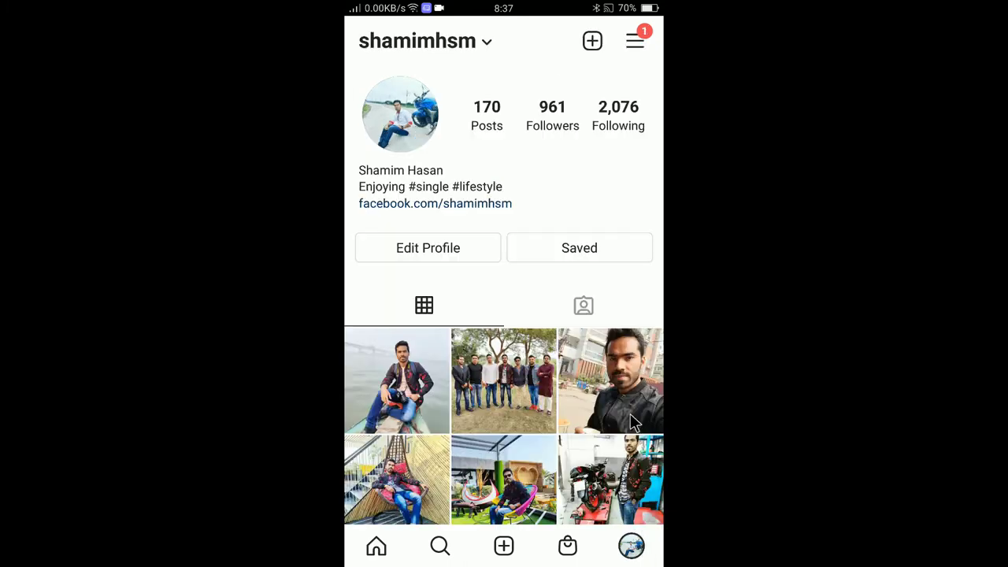
pyautogui.click(635, 41)
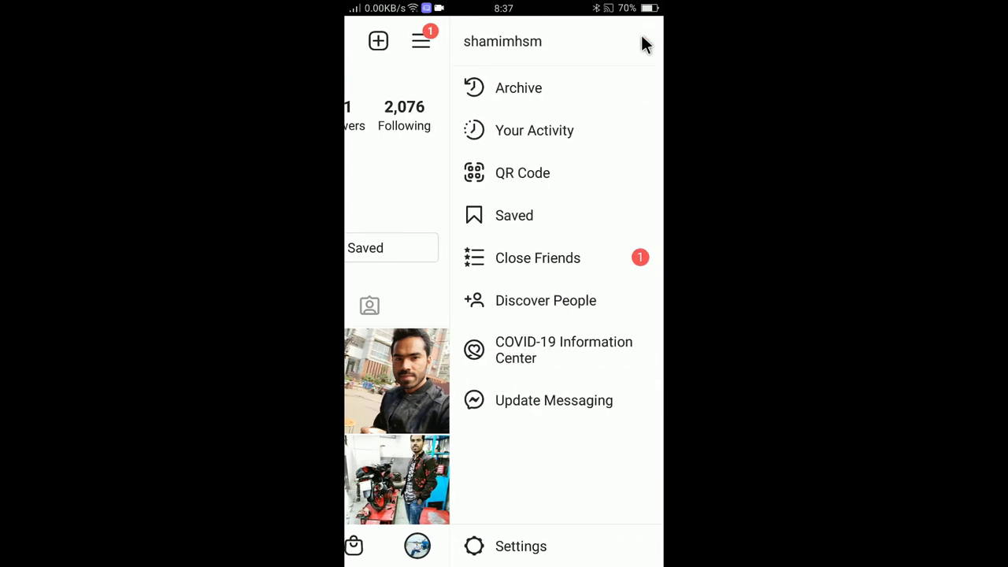
pyautogui.click(520, 547)
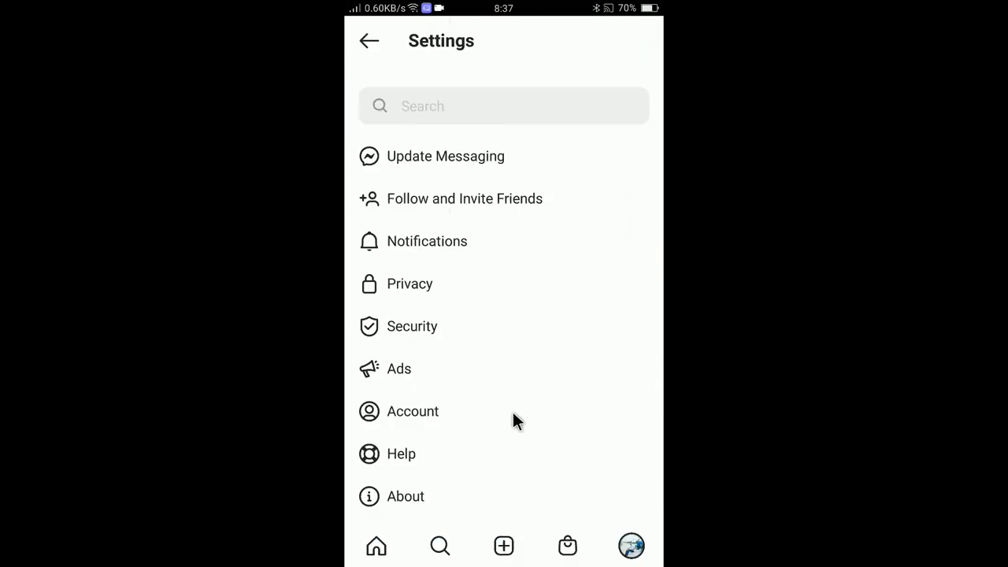
pyautogui.moveTo(512, 422); pyautogui.dragTo(525, 171)
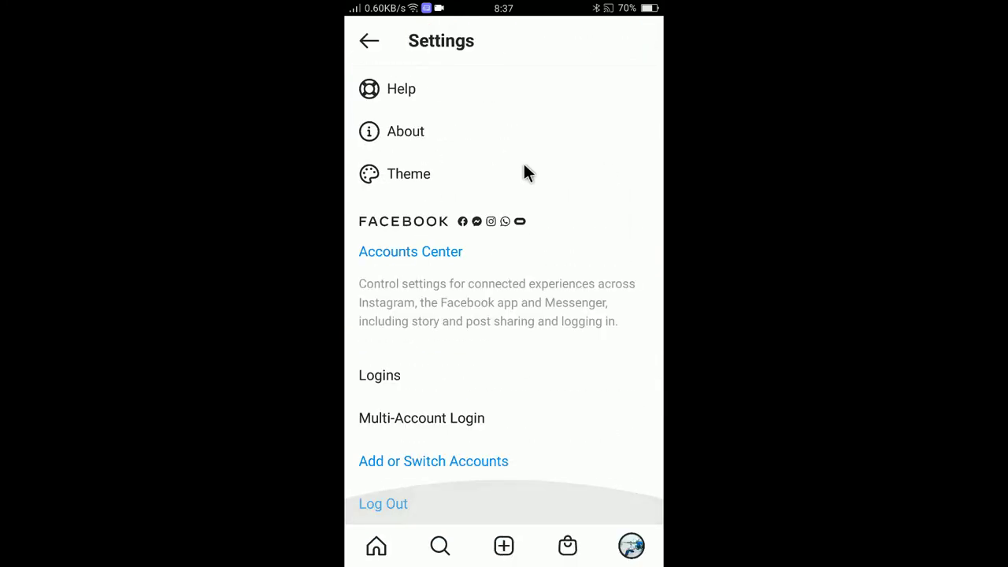
pyautogui.click(437, 461)
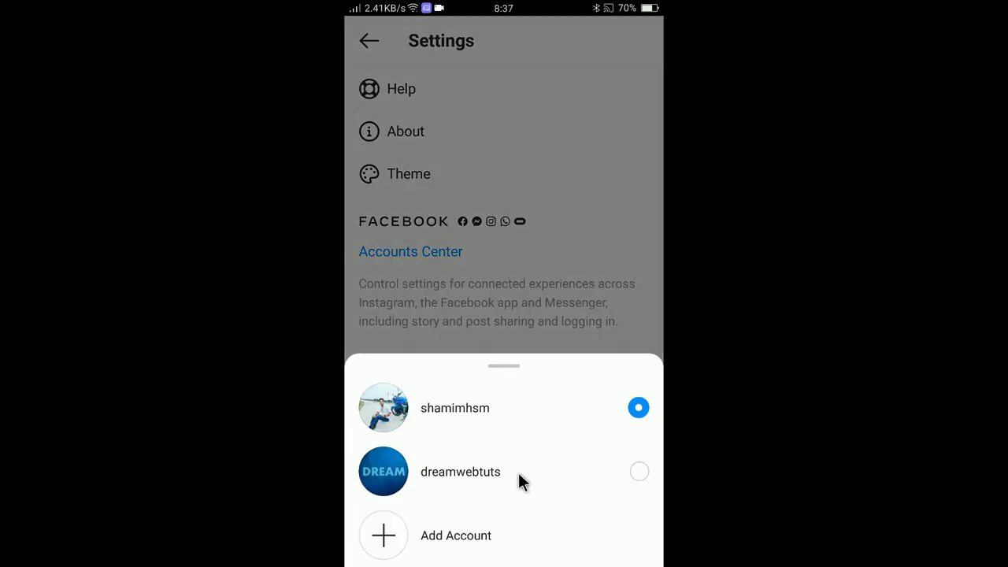
pyautogui.click(569, 470)
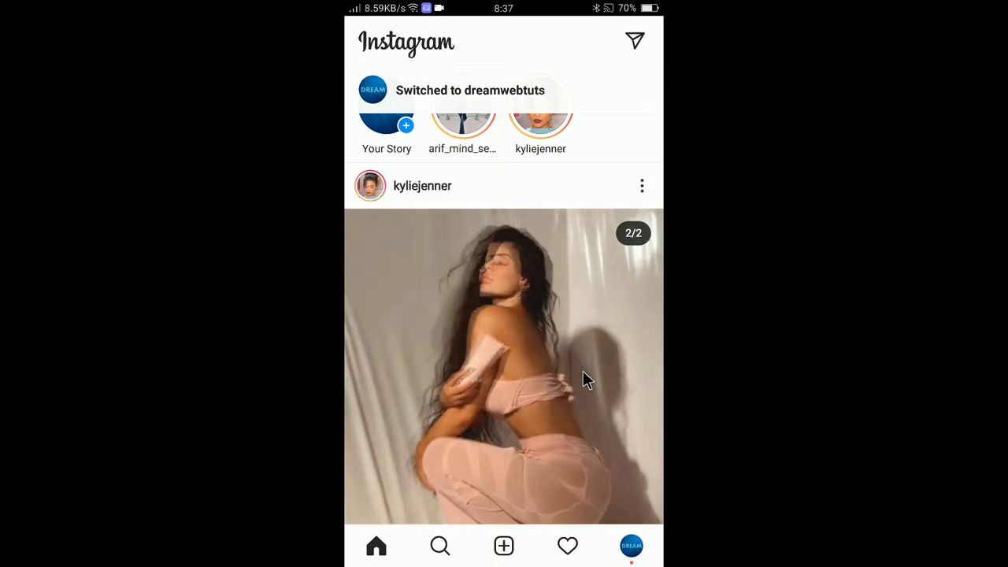